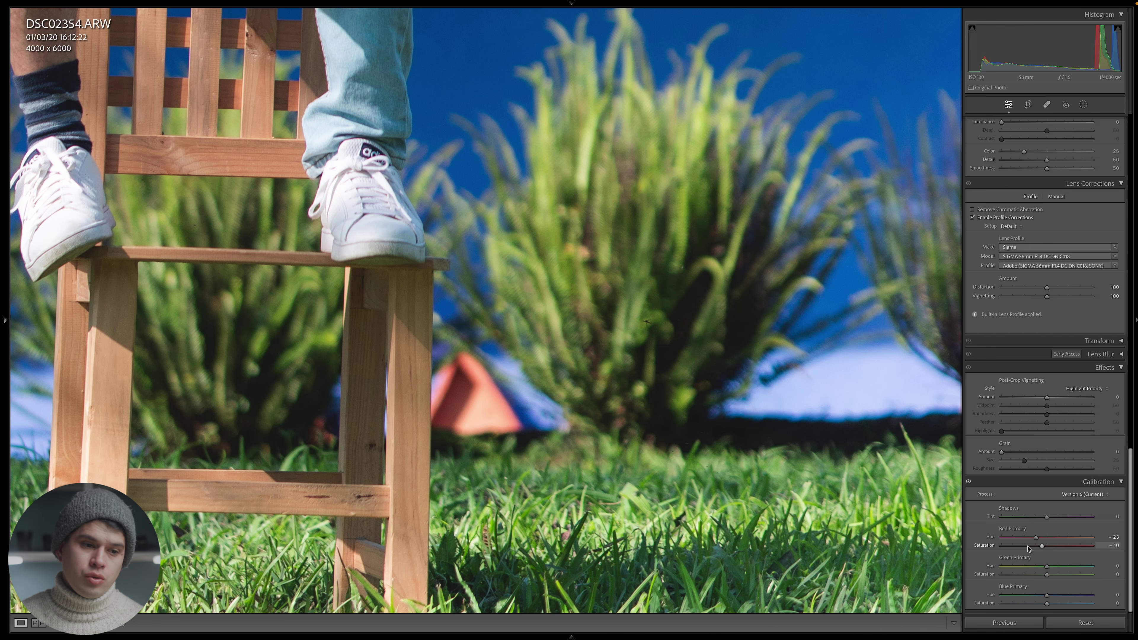
# Set the Green Primary calibration to hue +8 and saturation -5, checking the effect on the grass and skin
pyautogui.moveTo(1047, 567); pyautogui.dragTo(1106, 571)
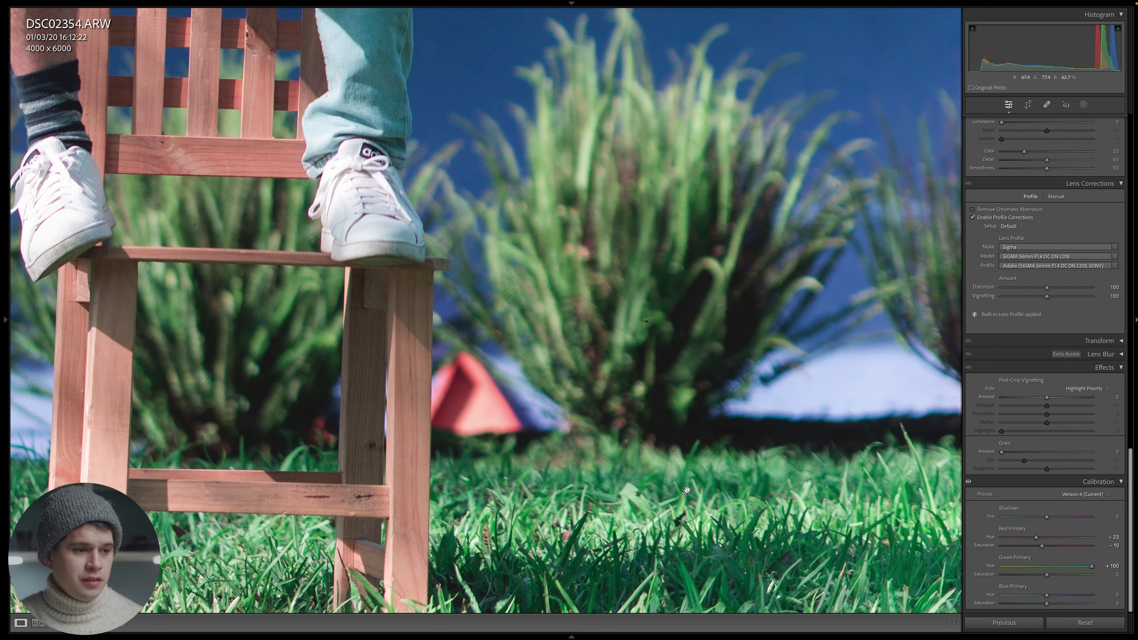
pyautogui.click(679, 245)
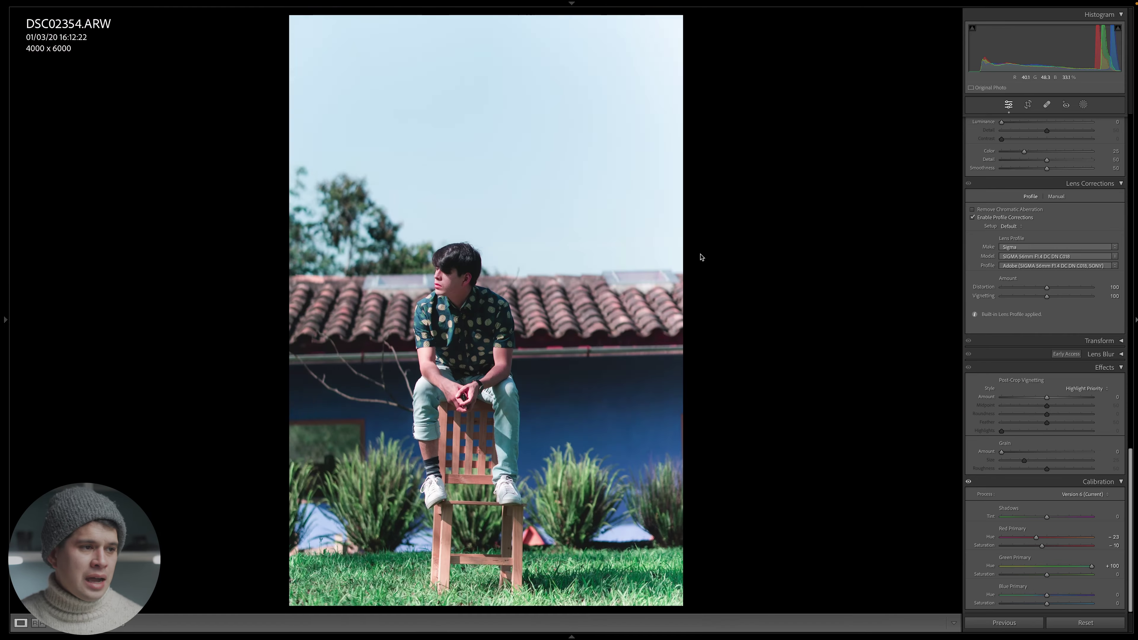
pyautogui.click(445, 286)
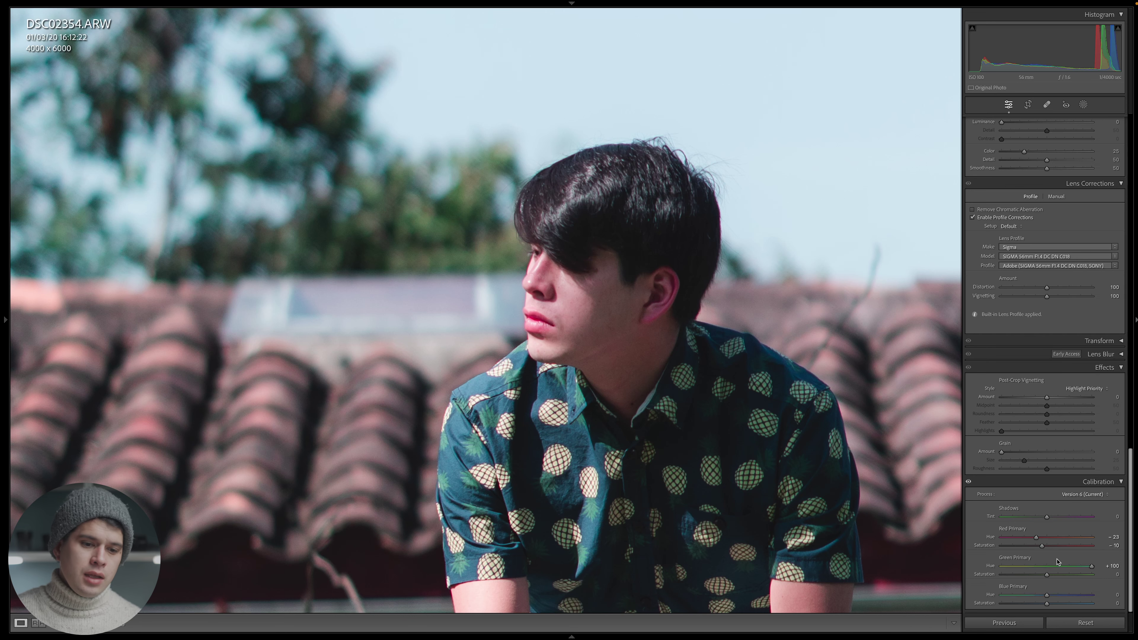
pyautogui.moveTo(1092, 567); pyautogui.dragTo(1055, 572)
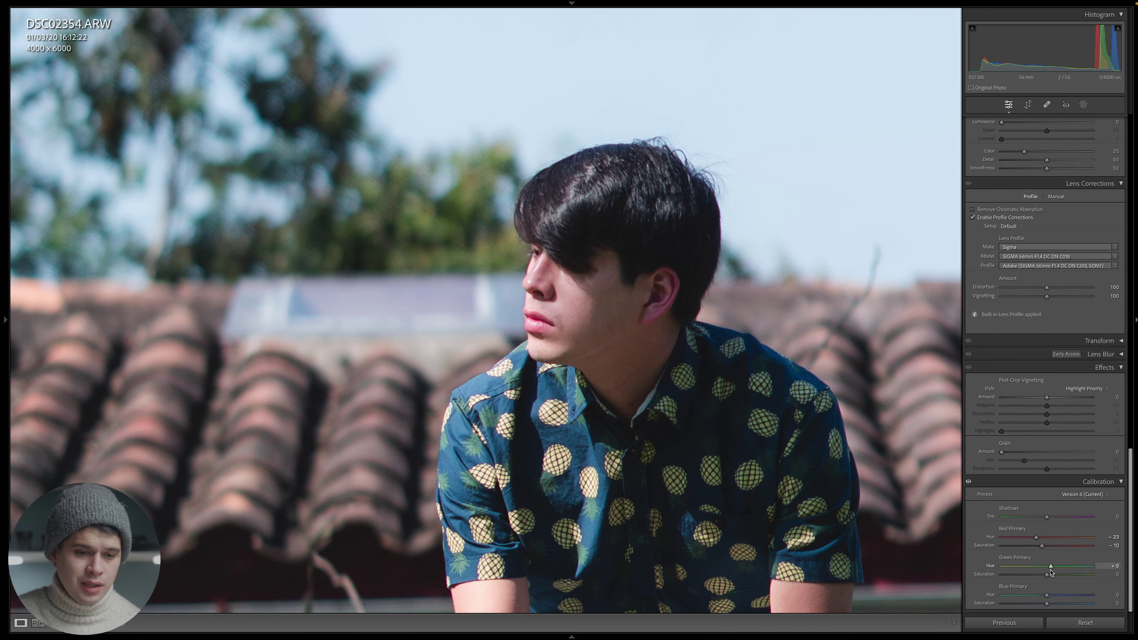
pyautogui.click(938, 489)
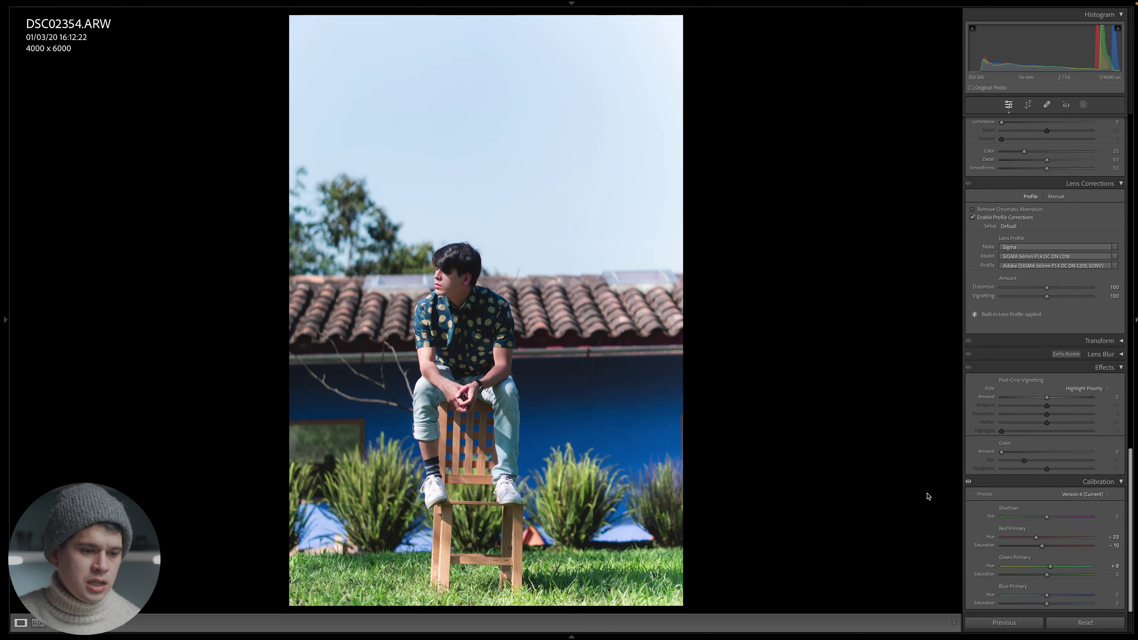
pyautogui.click(552, 561)
pyautogui.moveTo(721, 188); pyautogui.dragTo(717, 315)
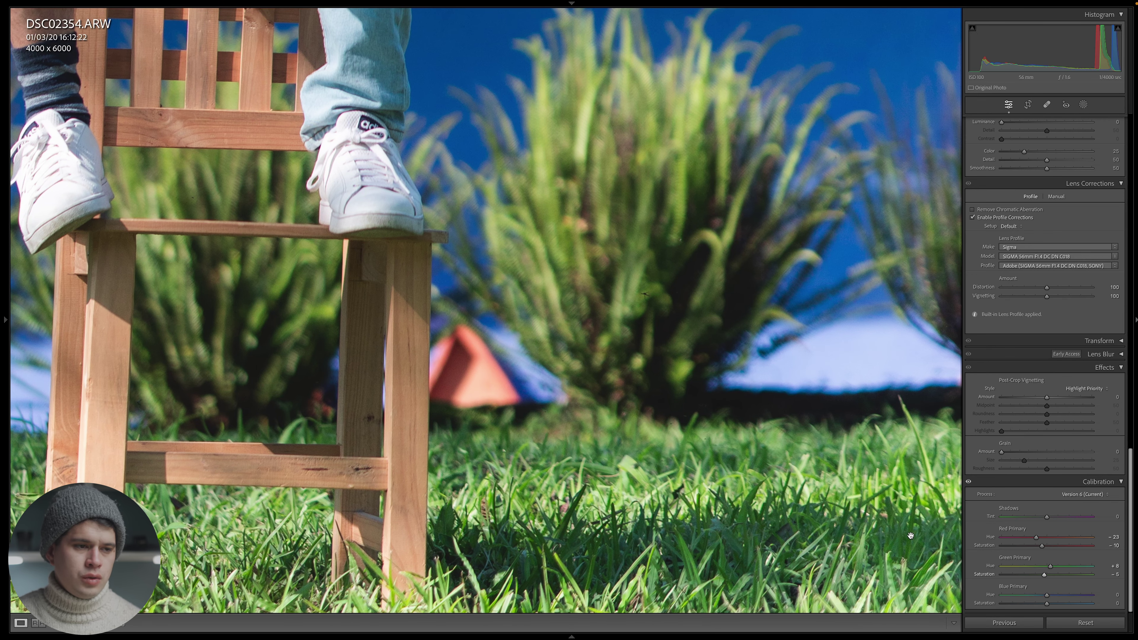
pyautogui.press('z')
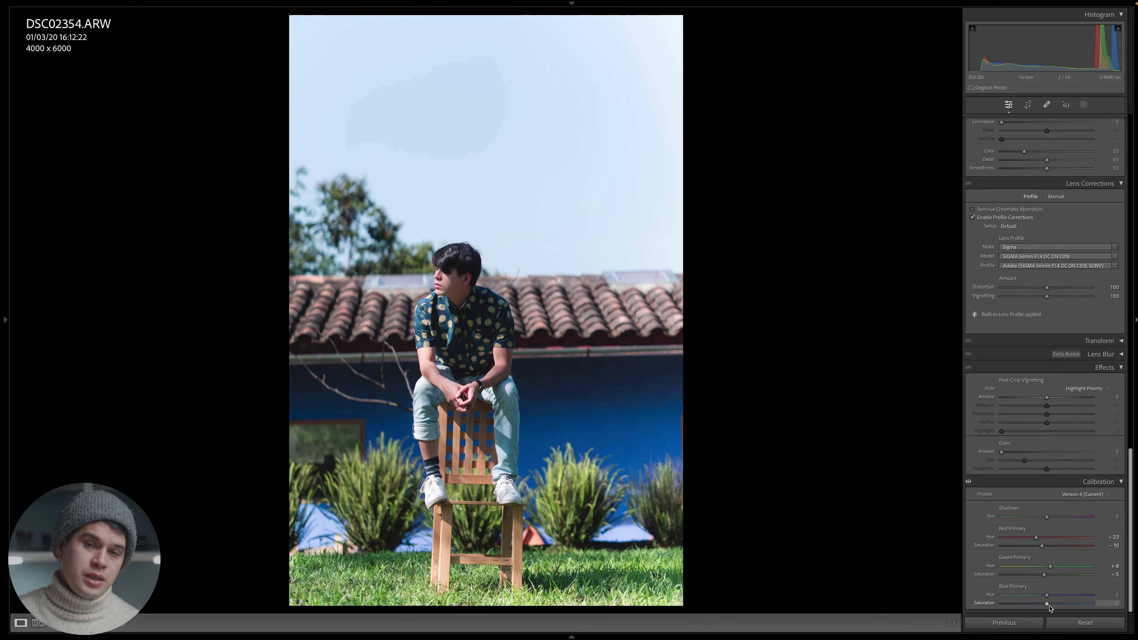
# Try extreme Blue Primary values, reset them, and set the Blue Primary saturation to -8
pyautogui.moveTo(1048, 606); pyautogui.dragTo(990, 600)
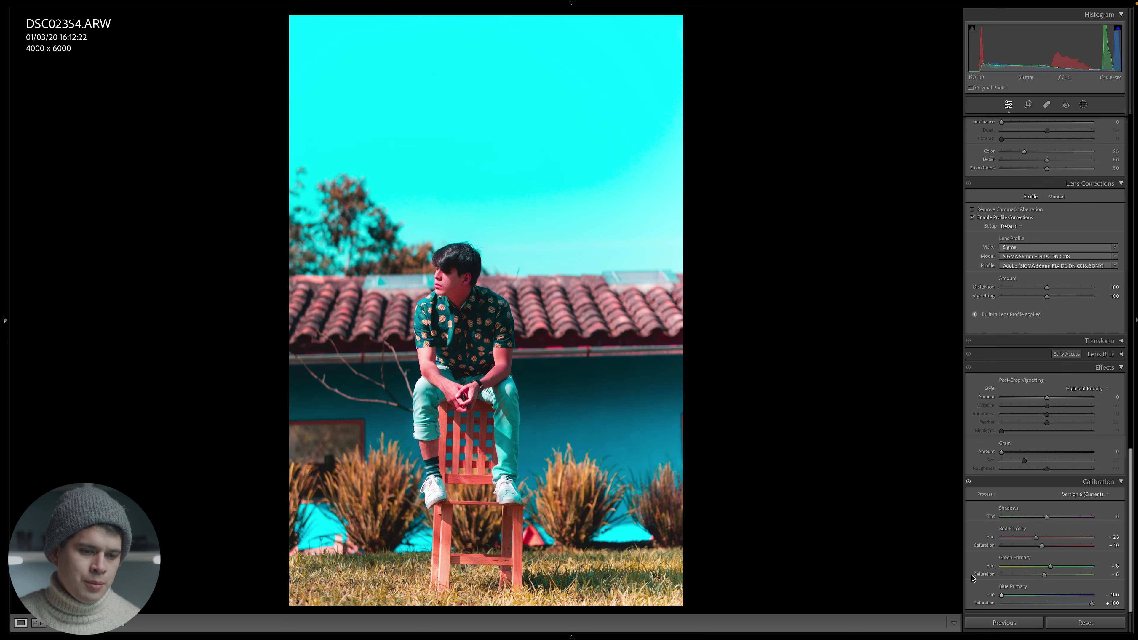
pyautogui.doubleClick(1008, 588)
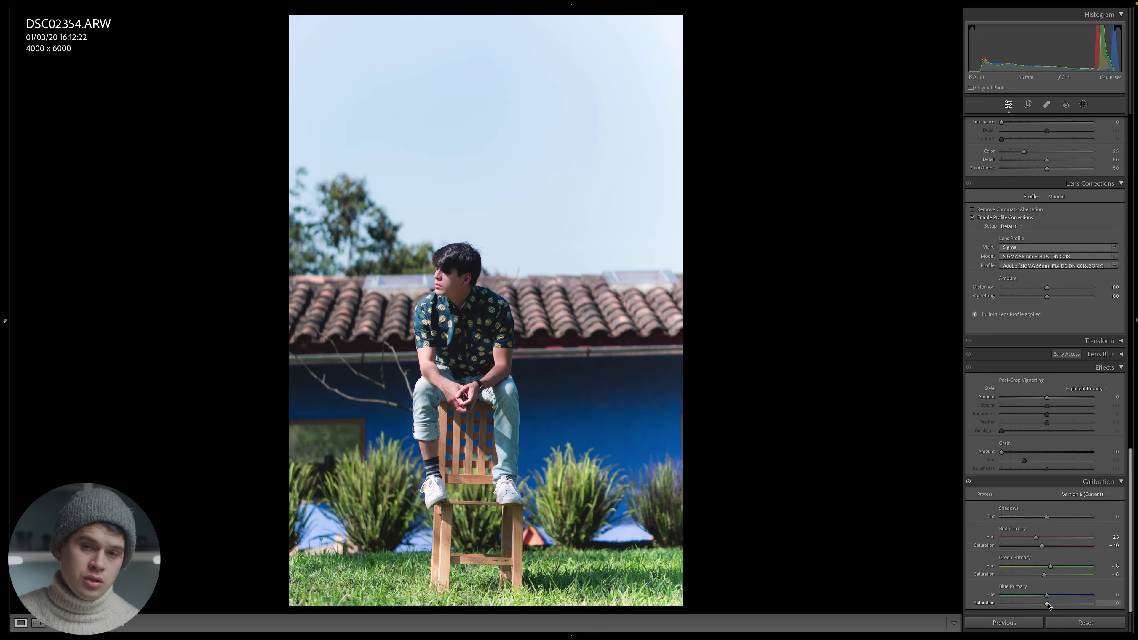
pyautogui.click(491, 316)
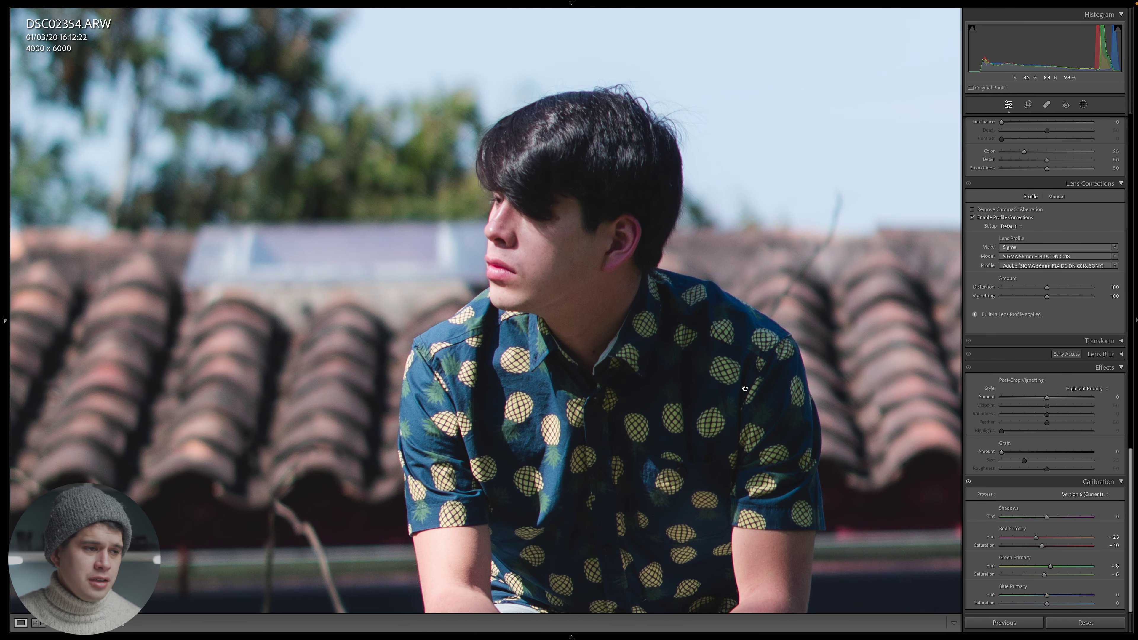
pyautogui.moveTo(1053, 604); pyautogui.dragTo(1046, 604)
pyautogui.click(942, 475)
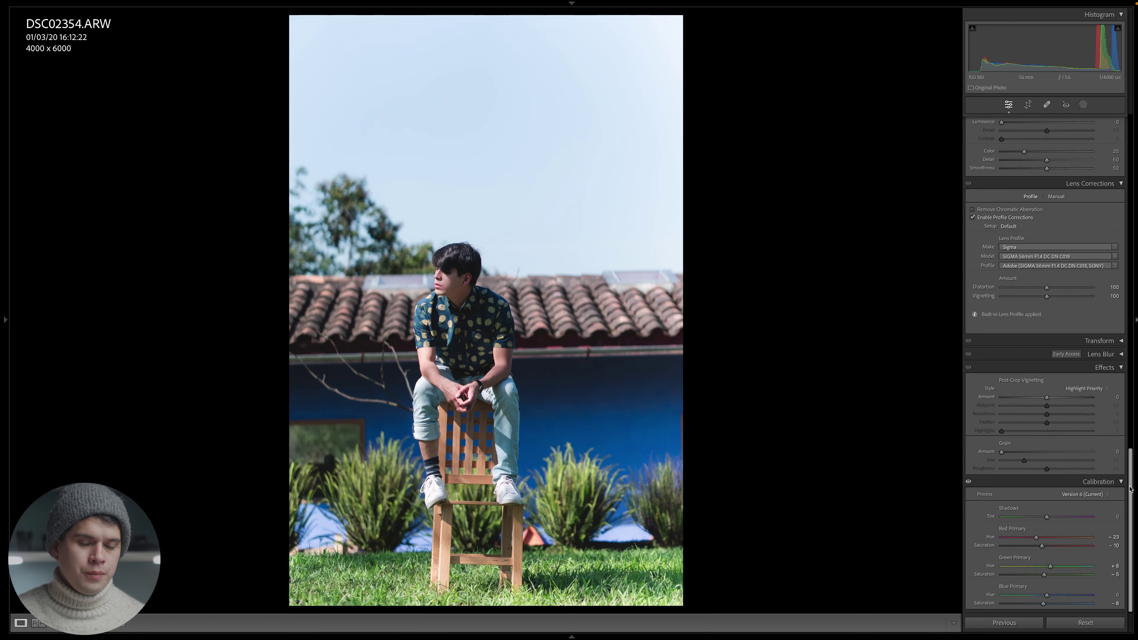
# Shift the greenery in the Color Mixer by setting the yellow hue to +66 and the green hue to +57
pyautogui.moveTo(1131, 488); pyautogui.dragTo(1130, 246)
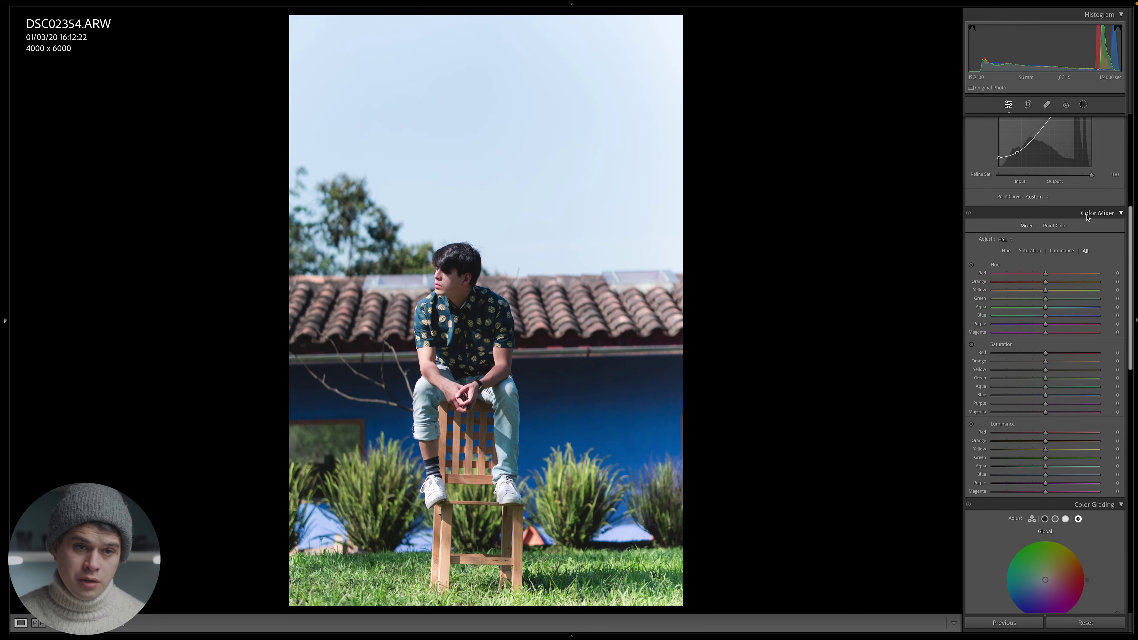
pyautogui.click(1047, 227)
pyautogui.click(1027, 226)
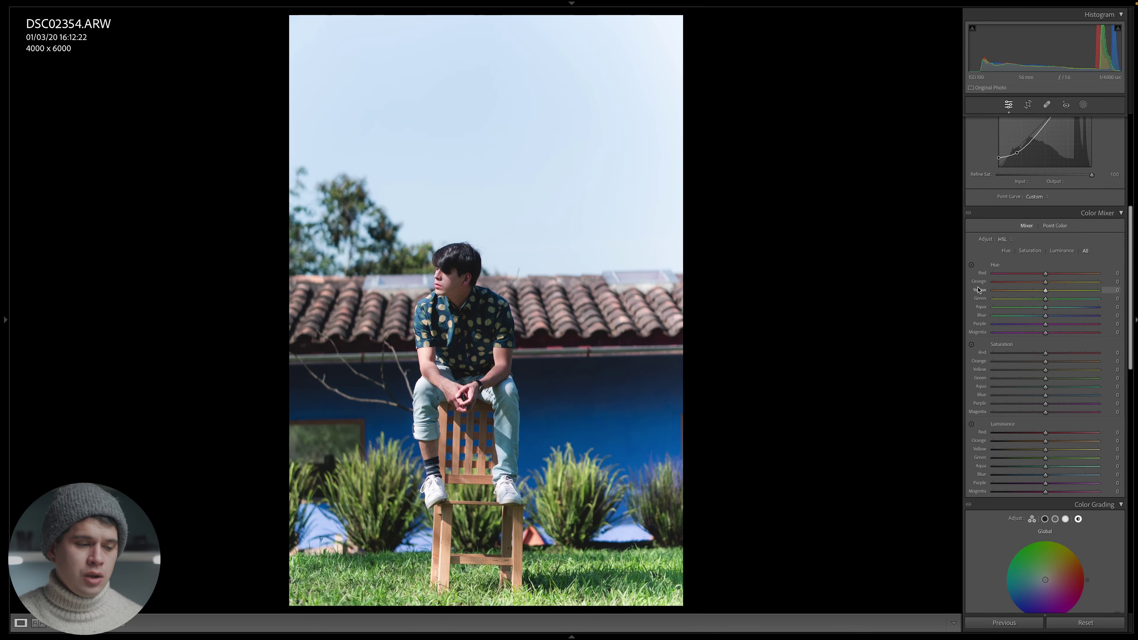
pyautogui.press('z')
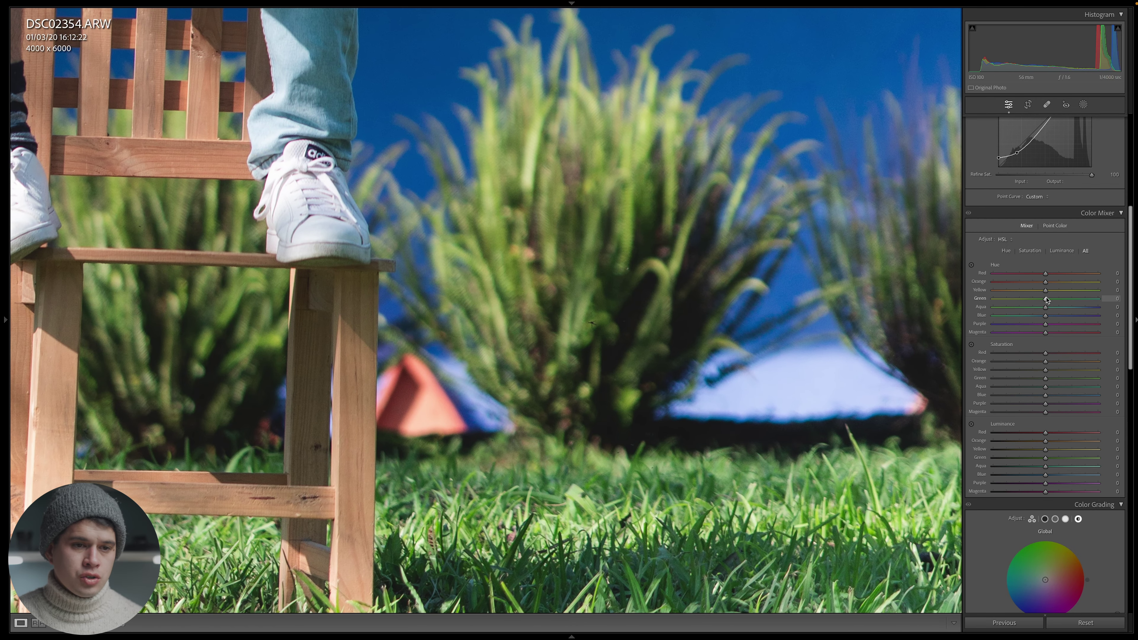
pyautogui.moveTo(1045, 298); pyautogui.dragTo(1078, 308)
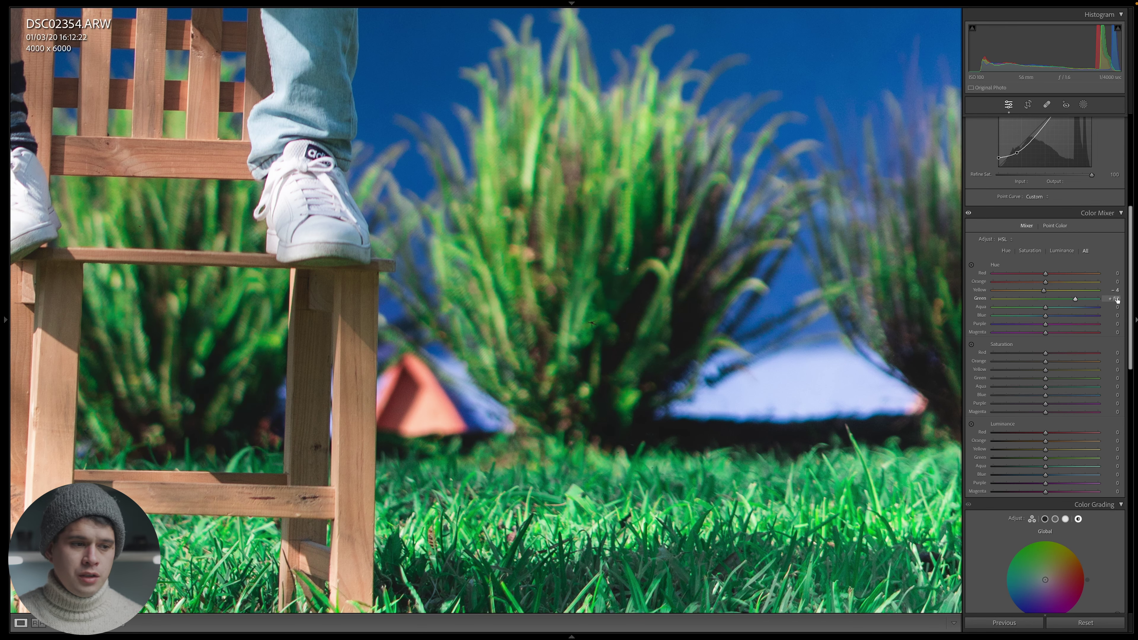
pyautogui.moveTo(1045, 292); pyautogui.dragTo(1080, 291)
pyautogui.click(818, 307)
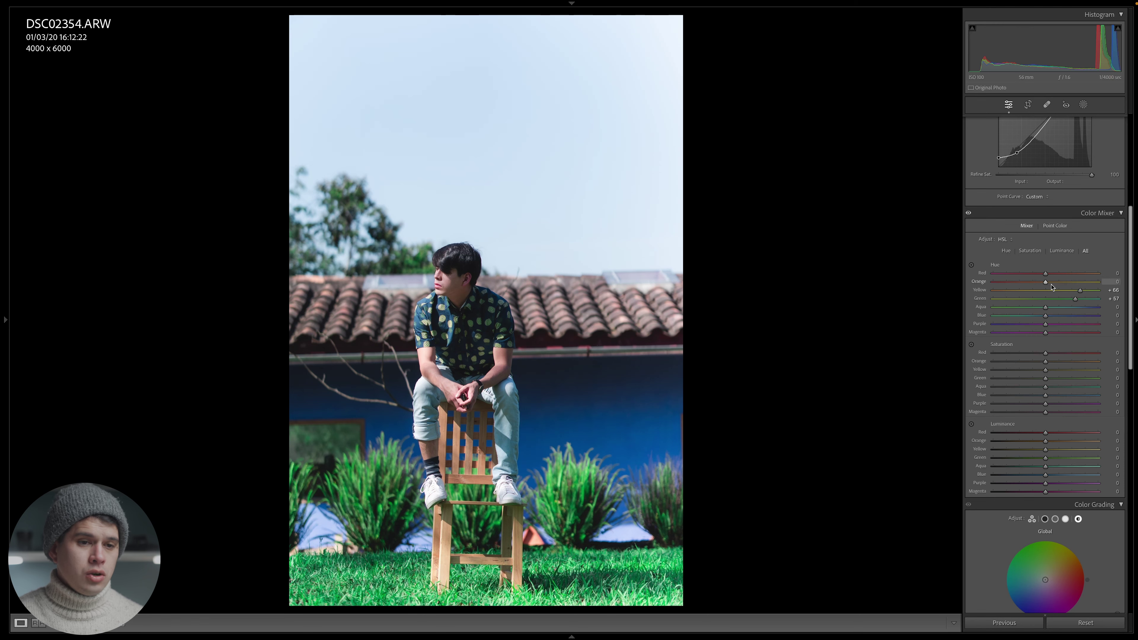
# Set the orange hue in the Color Mixer to +17 while checking the skin tone up close
pyautogui.moveTo(1046, 284)
pyautogui.mouseDown()
pyautogui.moveTo(1084, 281)
pyautogui.moveTo(1038, 281)
pyautogui.moveTo(1048, 280)
pyautogui.mouseUp()
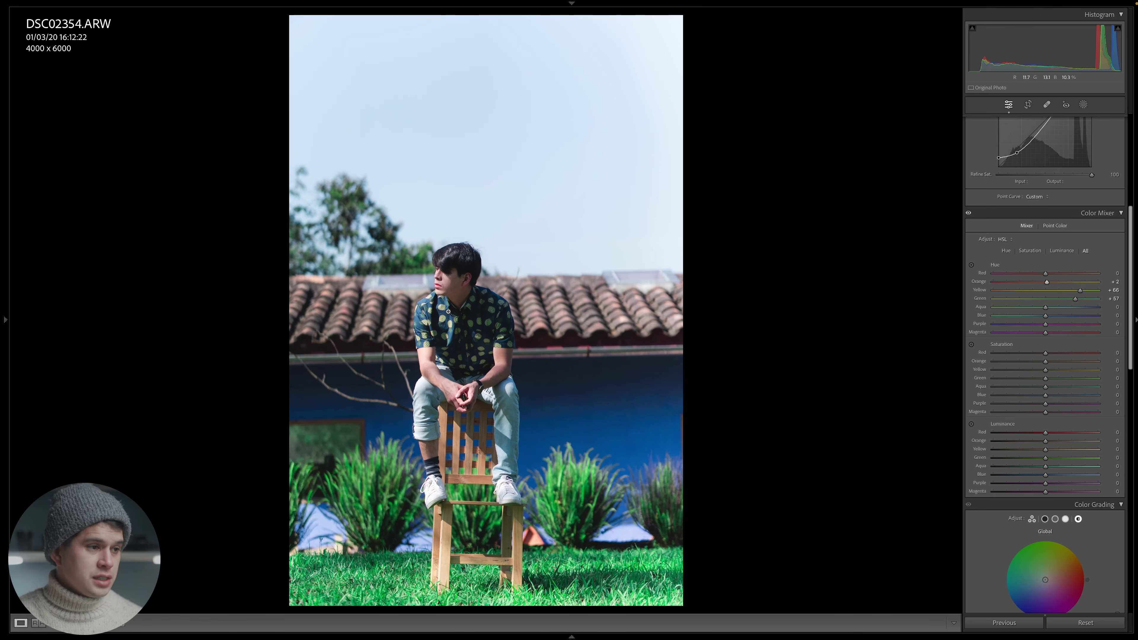
pyautogui.click(441, 269)
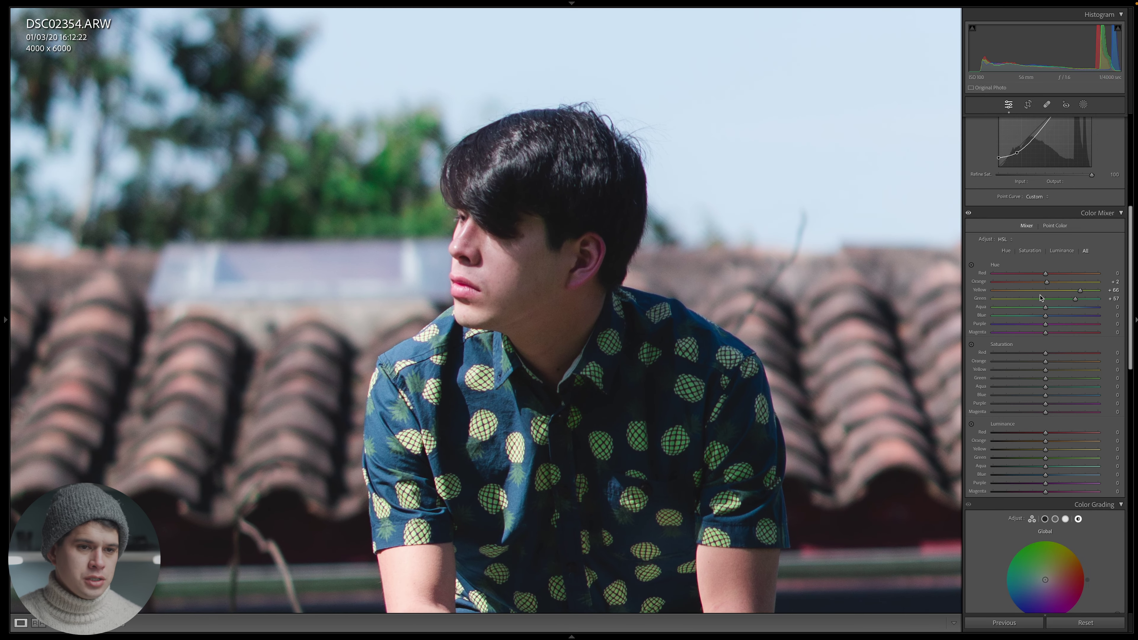
pyautogui.moveTo(1044, 283)
pyautogui.mouseDown()
pyautogui.moveTo(988, 285)
pyautogui.moveTo(1079, 297)
pyautogui.moveTo(1058, 296)
pyautogui.mouseUp()
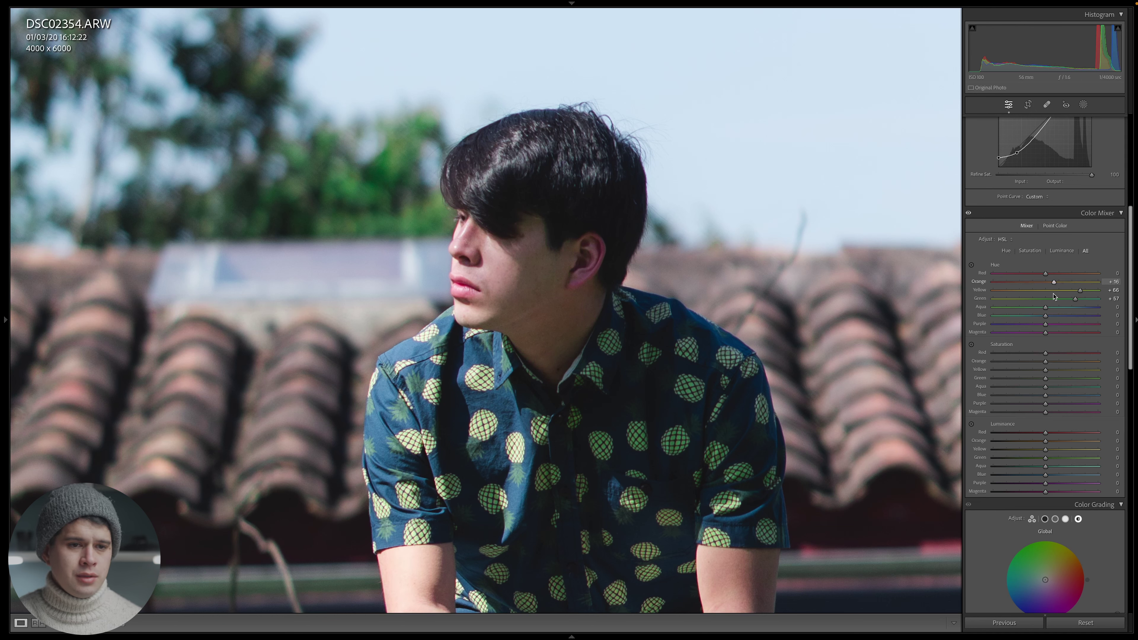
# Set the purple hue to -13 and the magenta hue to -12 in the Color Mixer
pyautogui.click(702, 334)
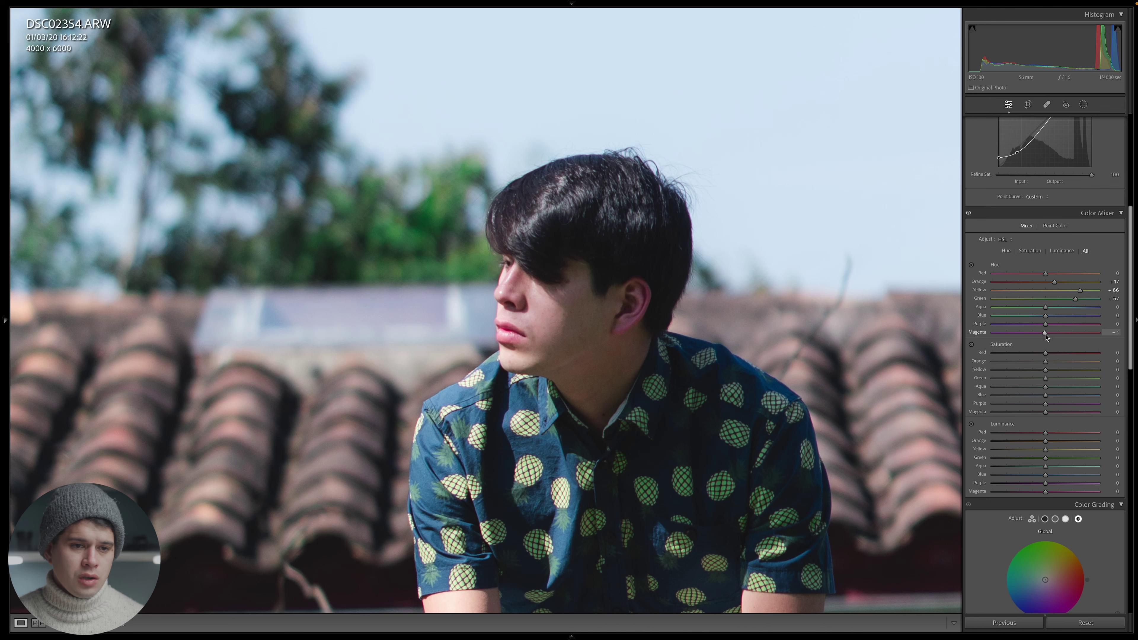
pyautogui.moveTo(1046, 336); pyautogui.dragTo(1038, 324)
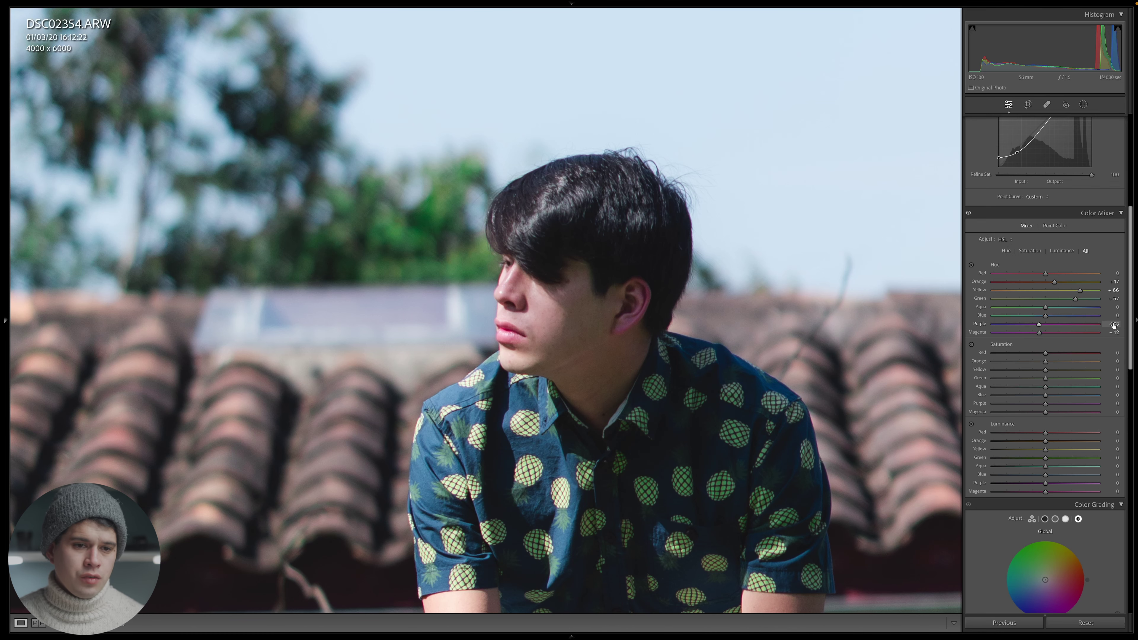
pyautogui.click(799, 372)
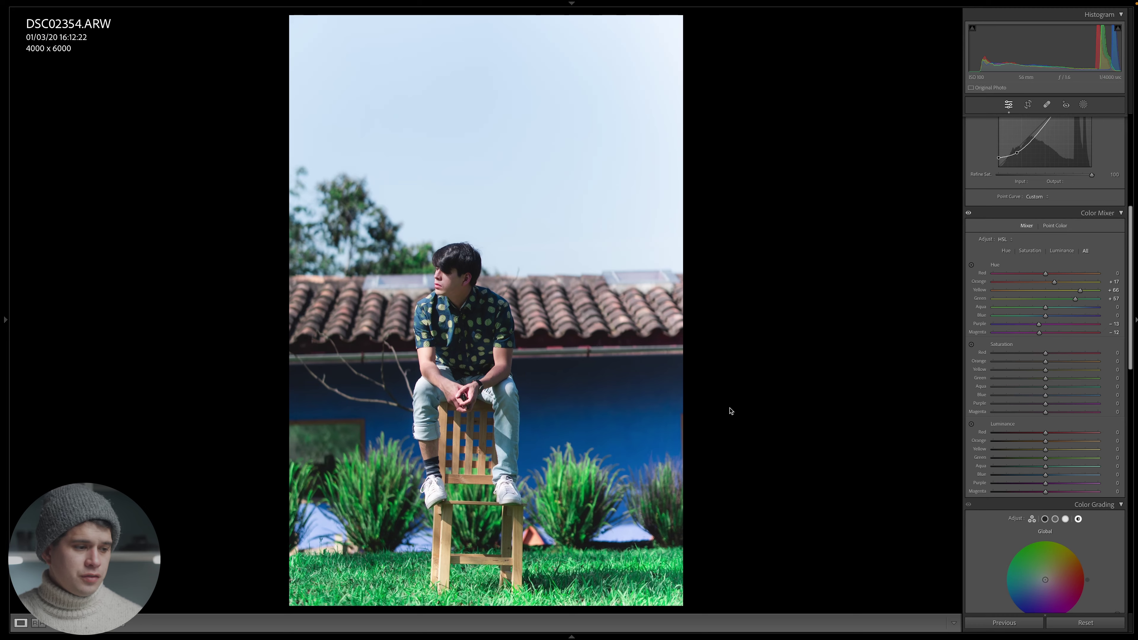
# Set the Color Mixer saturation to -31 for yellow and green, +16 for aqua and +36 for blue
pyautogui.click(390, 511)
pyautogui.moveTo(660, 460); pyautogui.dragTo(601, 389)
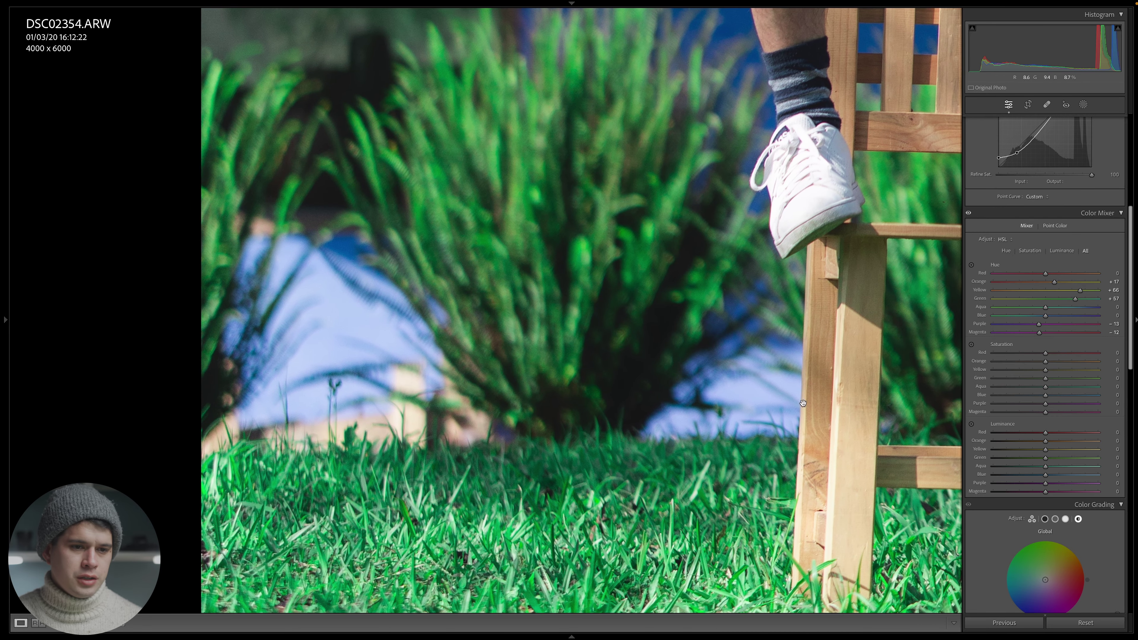
pyautogui.click(1027, 369)
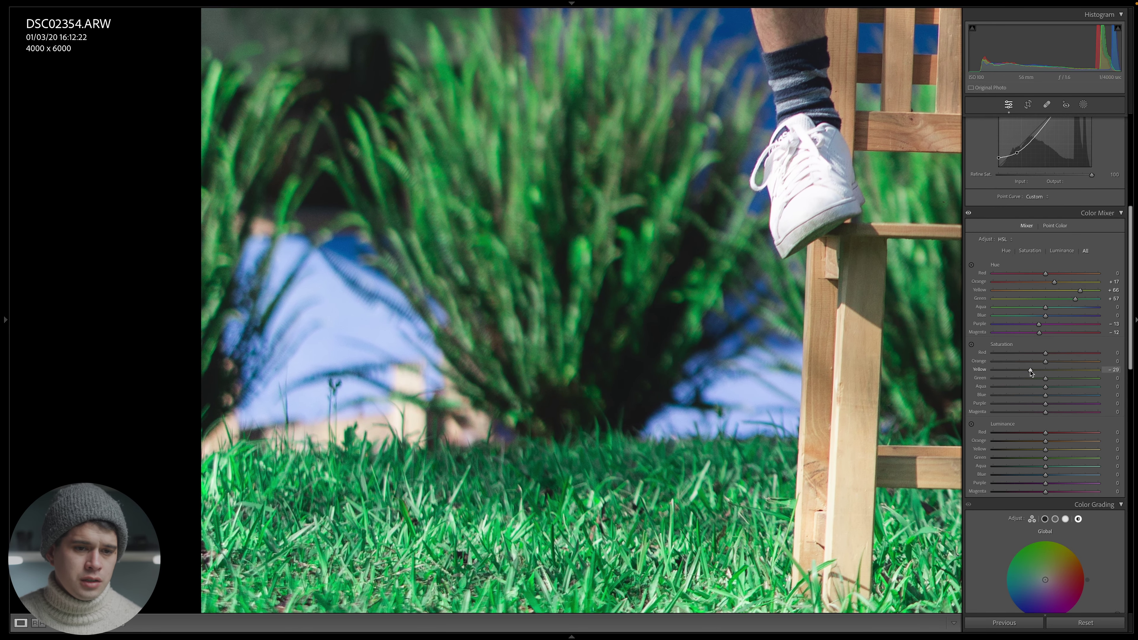
pyautogui.click(1030, 378)
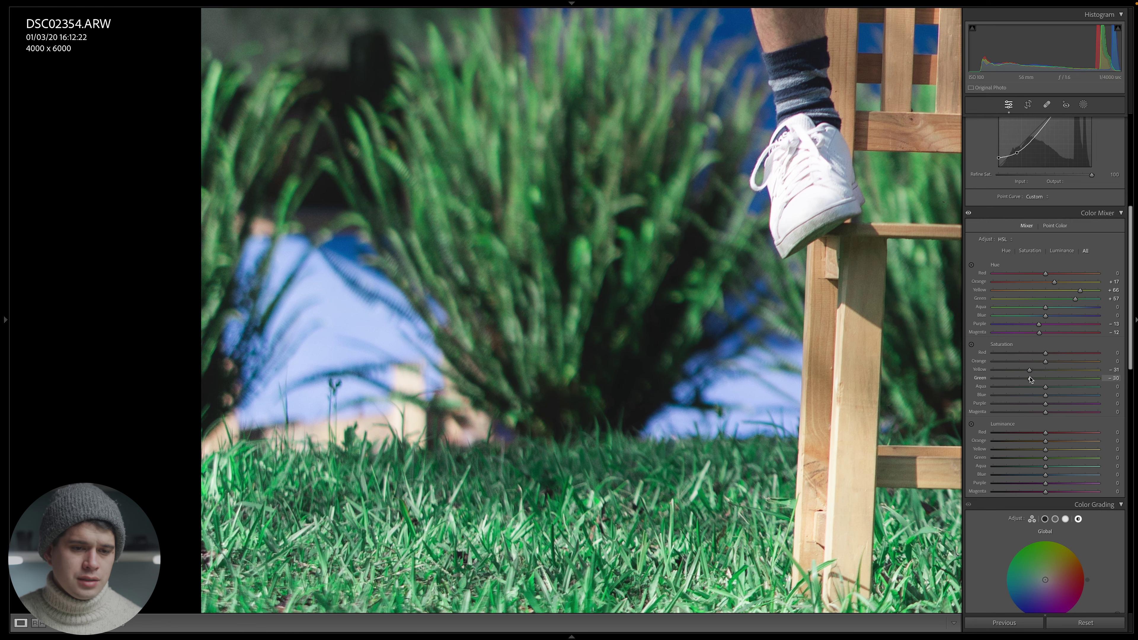
pyautogui.click(482, 463)
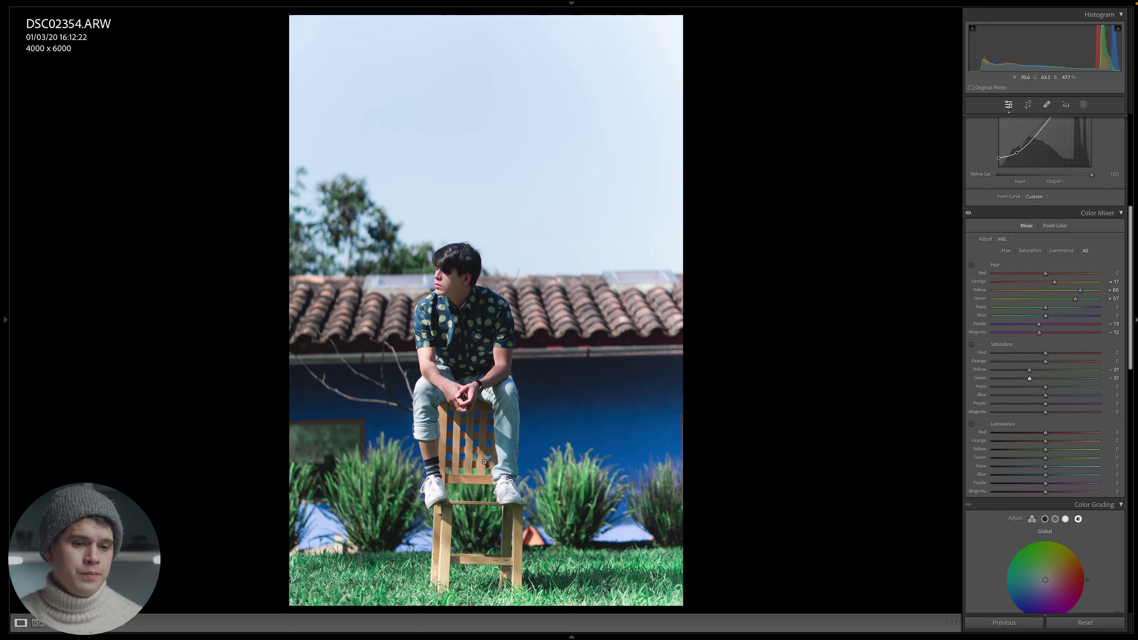
pyautogui.moveTo(1046, 395); pyautogui.dragTo(1065, 395)
pyautogui.click(1055, 387)
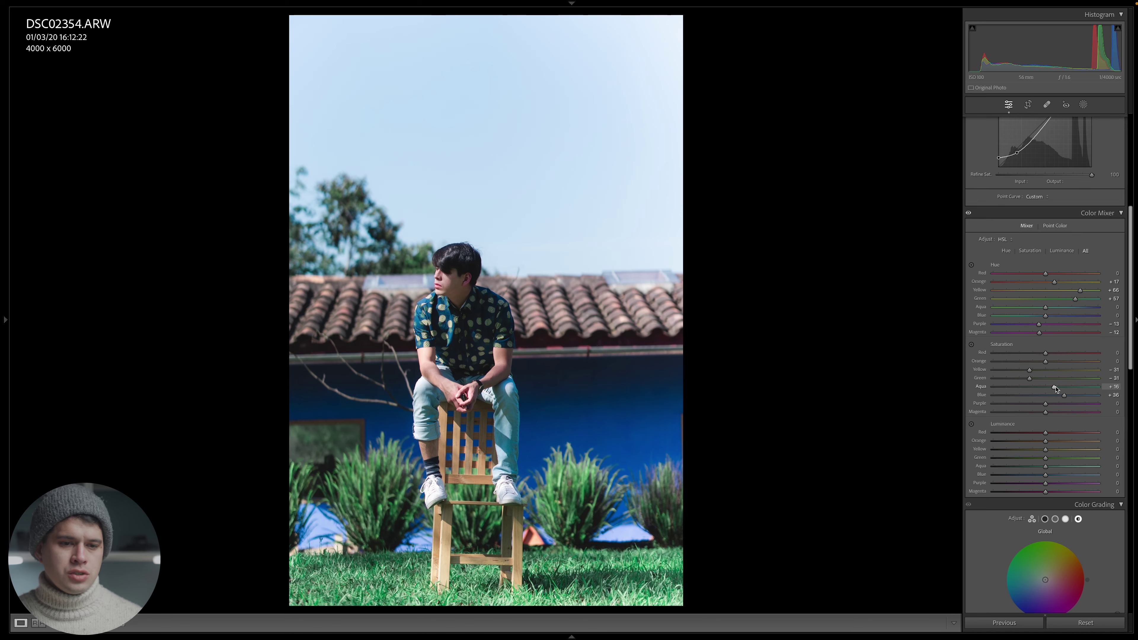
# Compare the photo before and after the edits side by side, close up on the man's face and shirt
pyautogui.press('y')
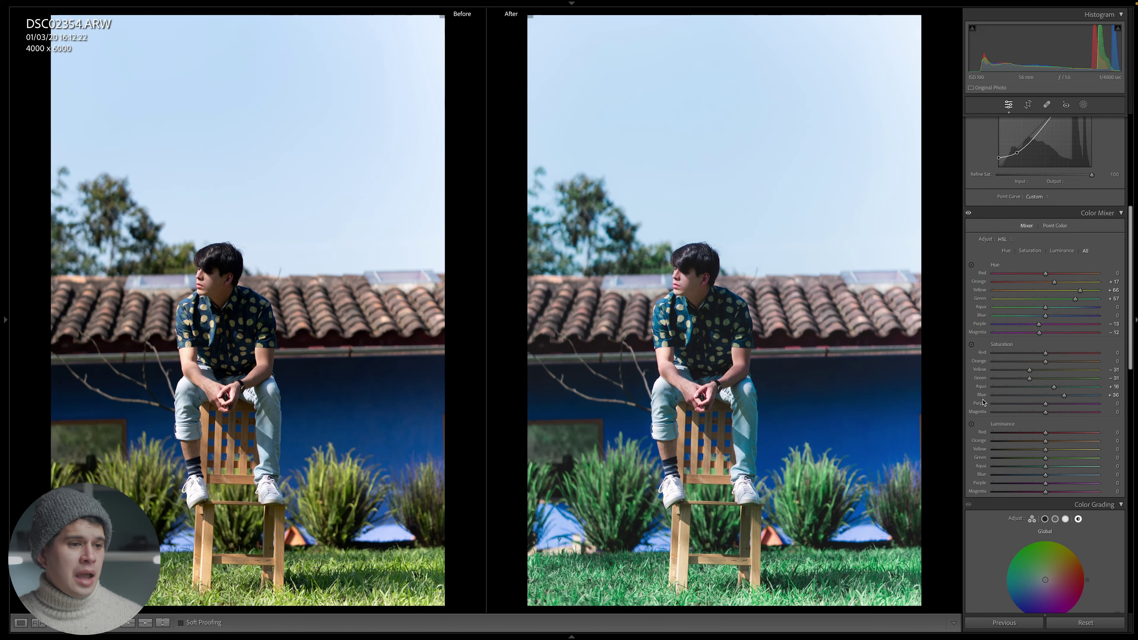
pyautogui.moveTo(714, 319); pyautogui.dragTo(716, 285)
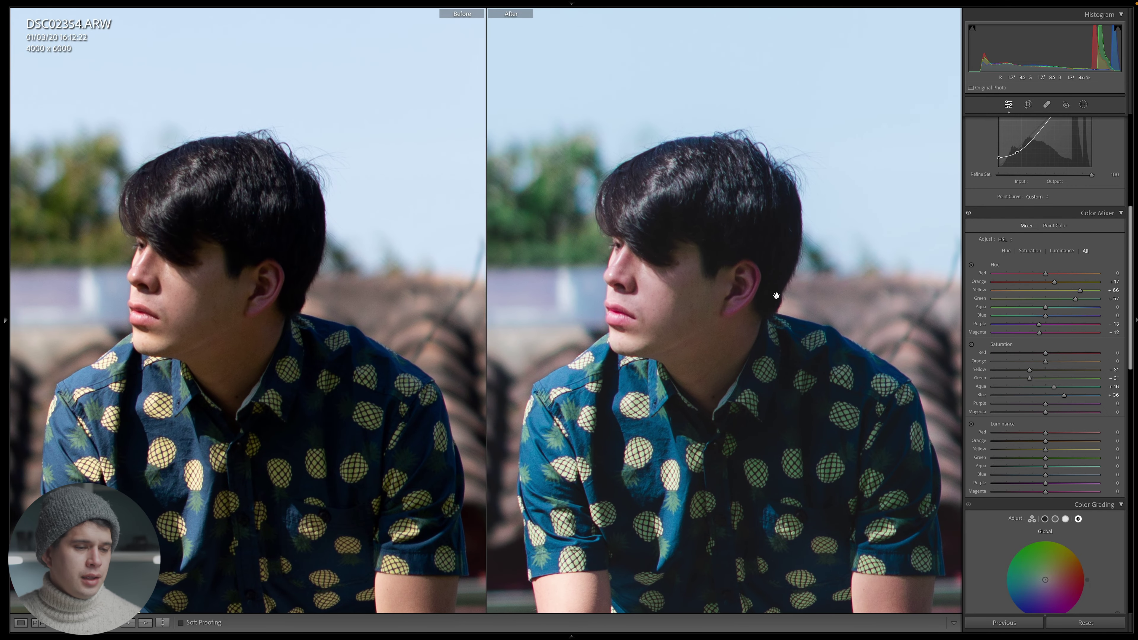
pyautogui.moveTo(259, 303); pyautogui.dragTo(816, 276)
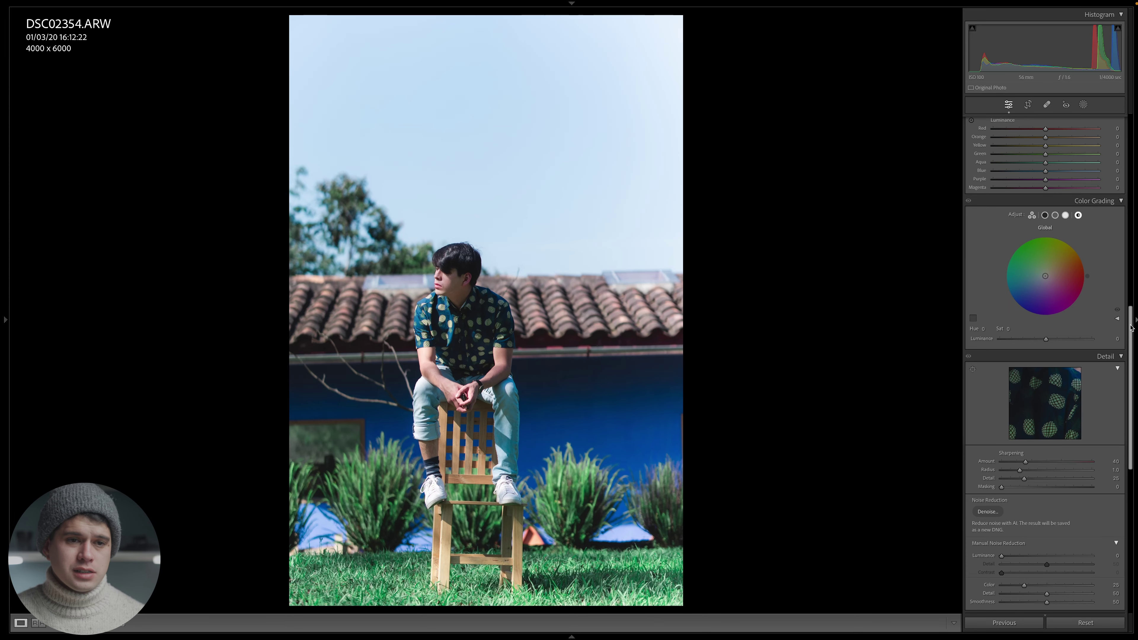
# Tint the shadows yellow-green in Color Grading with hue 72 and saturation 8
pyautogui.scroll(1, 1035, 290)
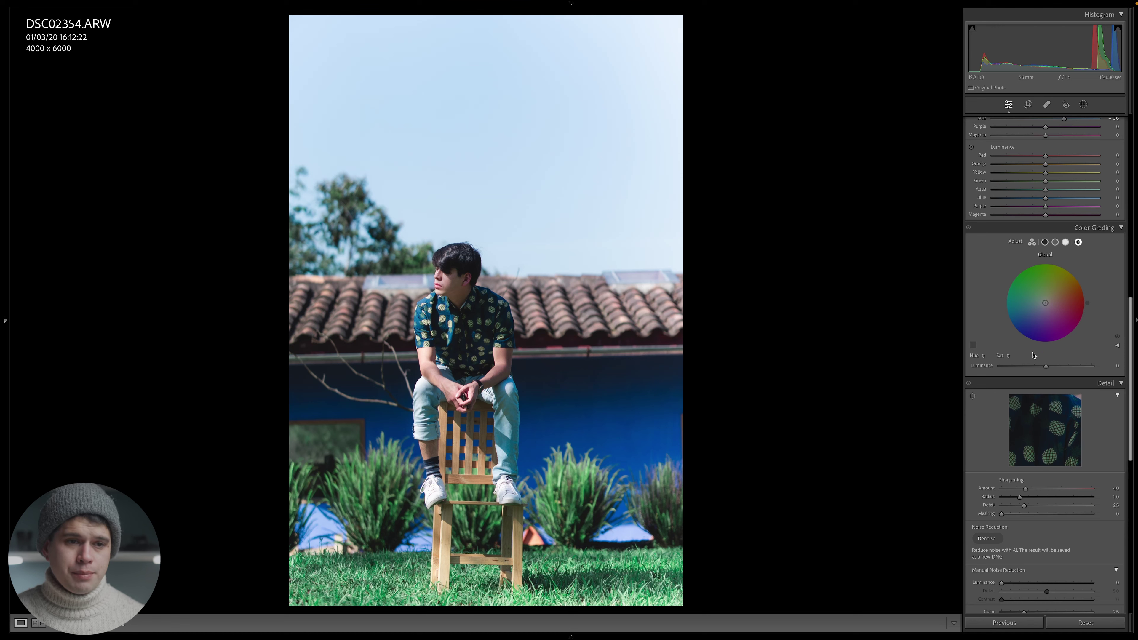
pyautogui.click(1032, 243)
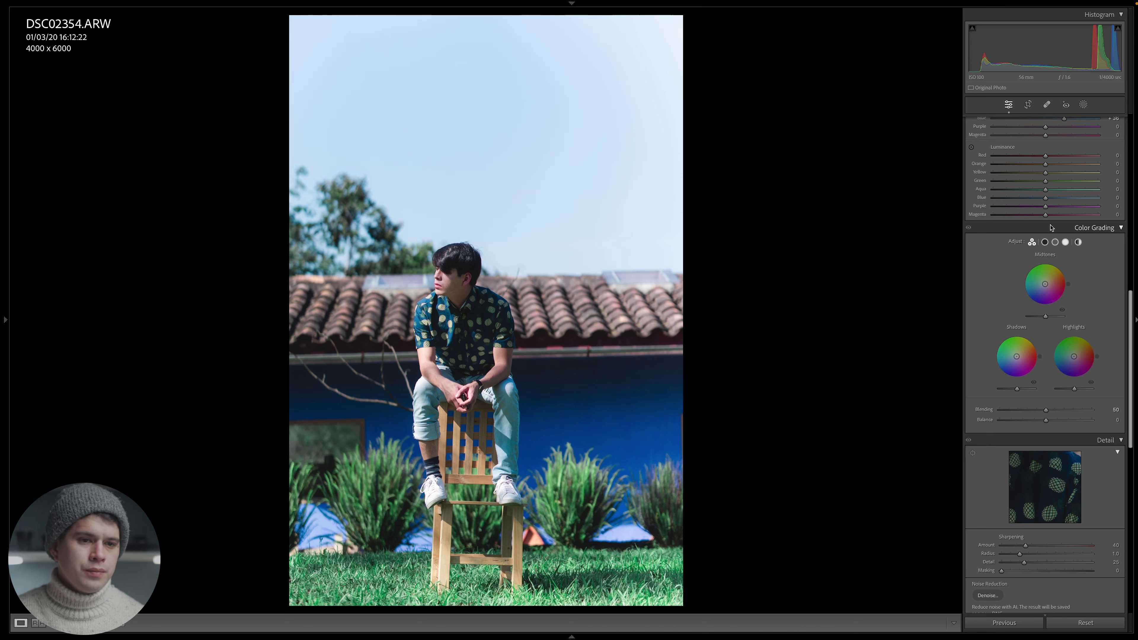
pyautogui.click(1044, 242)
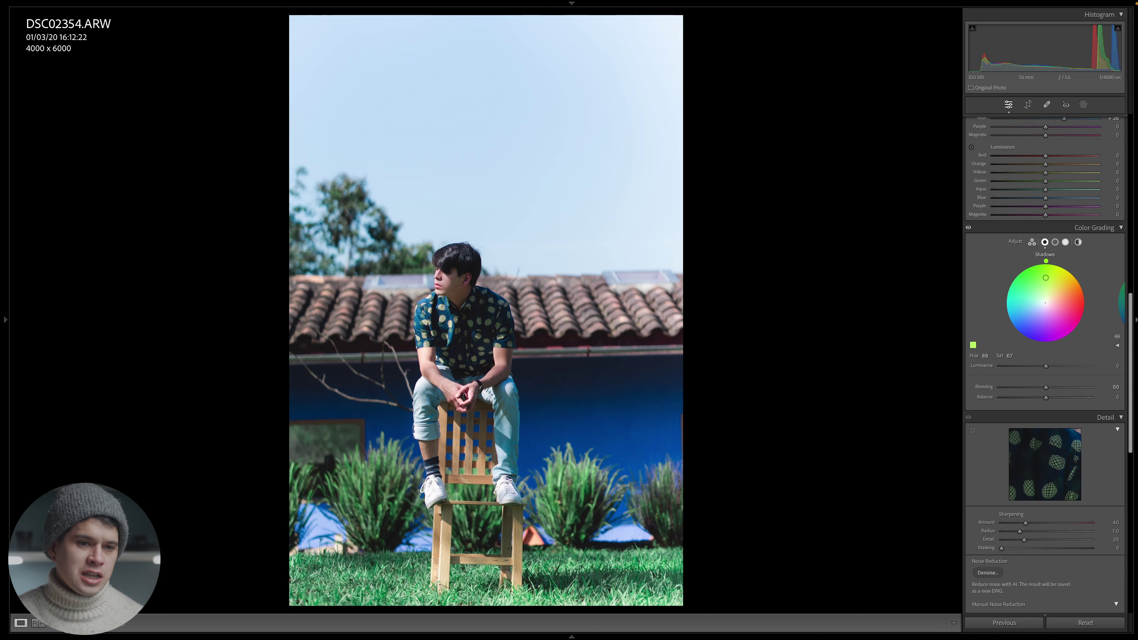
pyautogui.moveTo(1046, 277); pyautogui.dragTo(1048, 270)
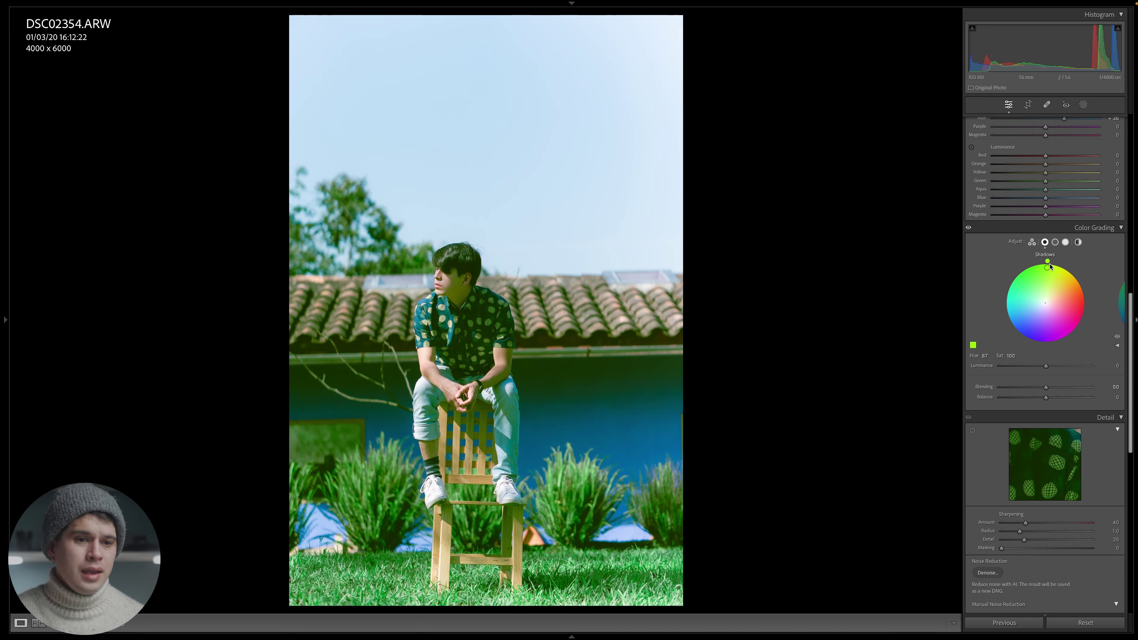
pyautogui.moveTo(1048, 264); pyautogui.dragTo(1039, 269)
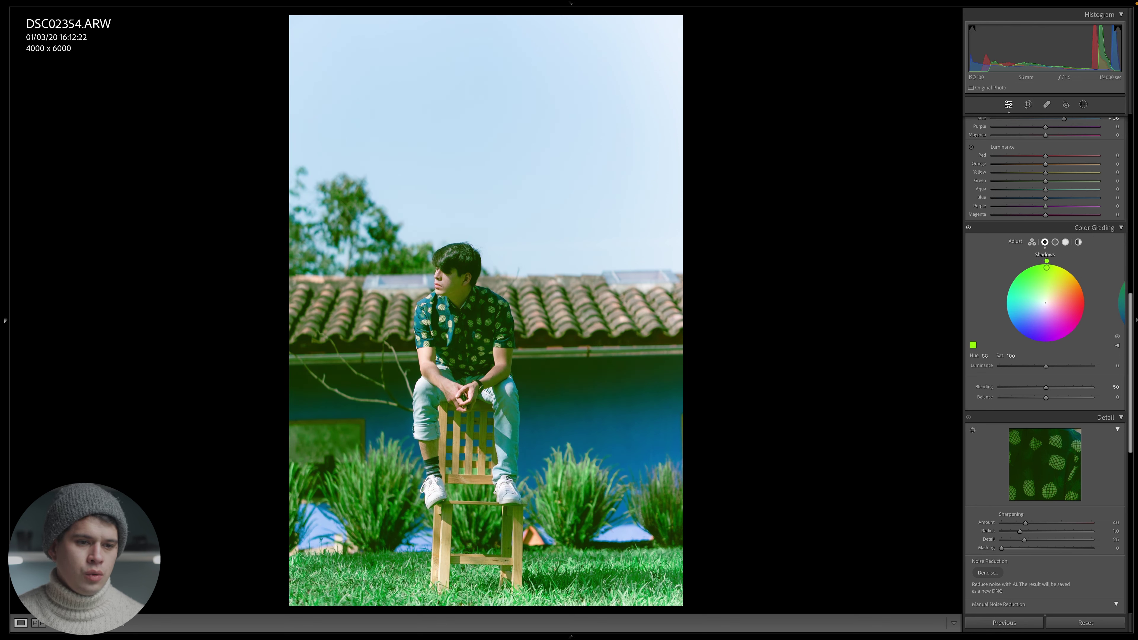
pyautogui.moveTo(1047, 268); pyautogui.dragTo(1059, 274)
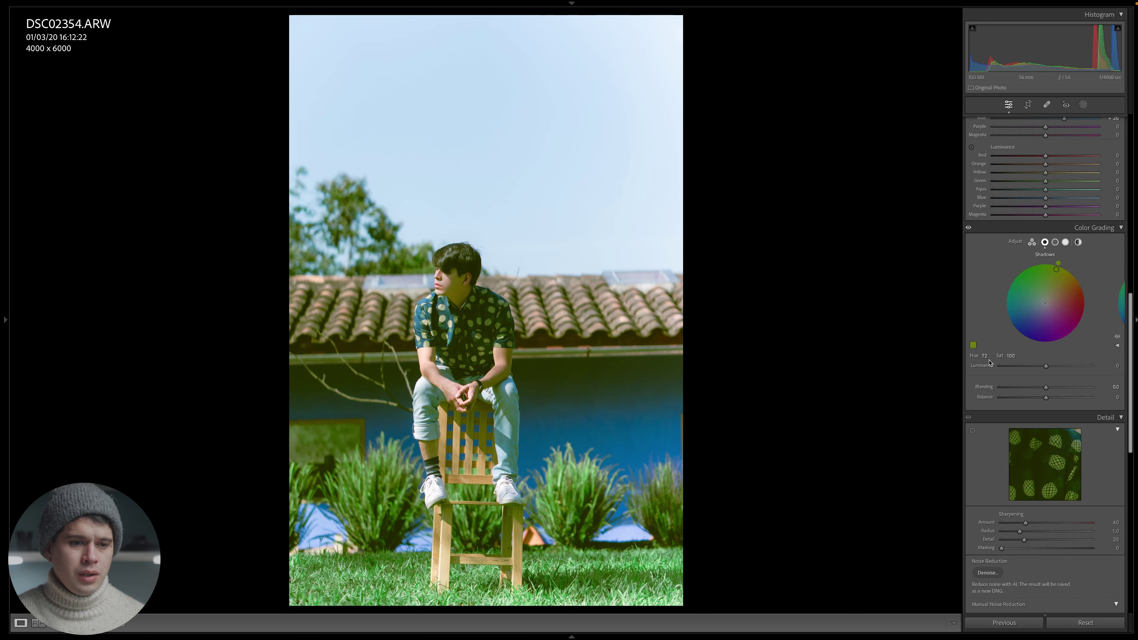
pyautogui.click(1013, 356)
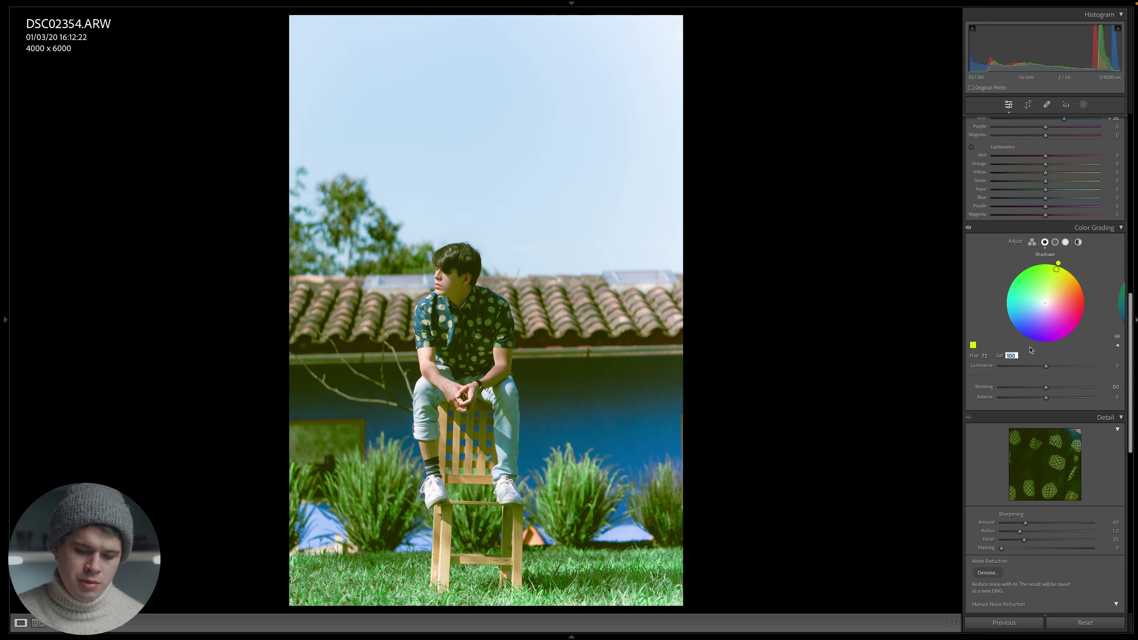
pyautogui.write('8')
pyautogui.press('Return')
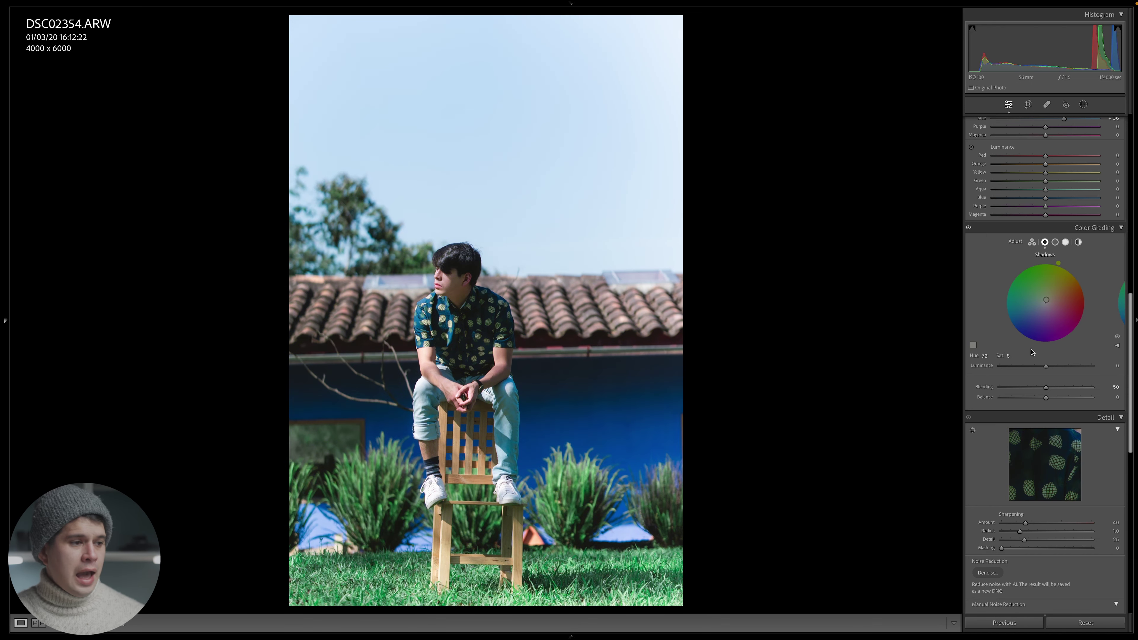